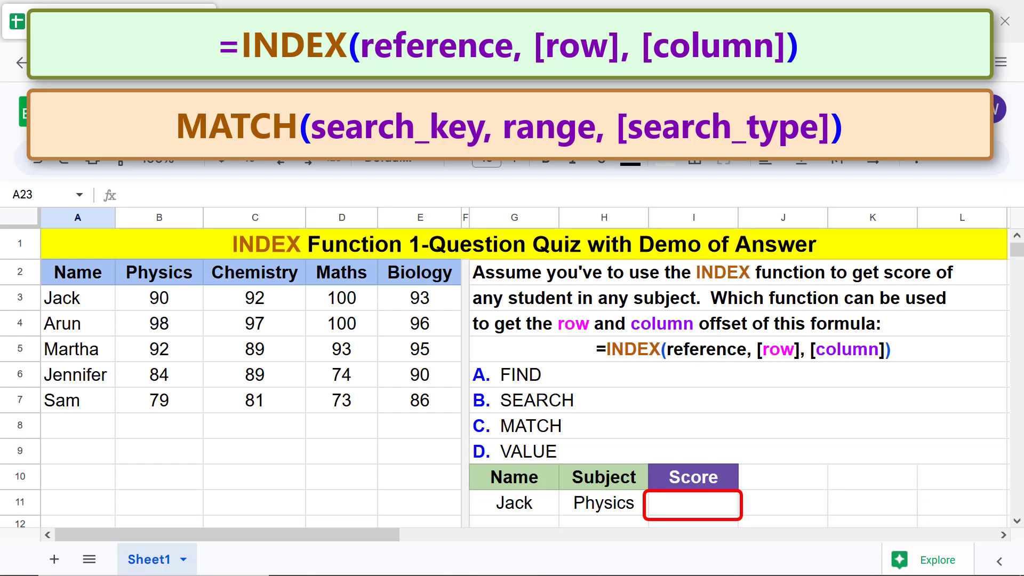
# Step: Start an INDEX formula in the Score cell I11 with the score range B3:E7 as its reference
pyautogui.click(715, 508)
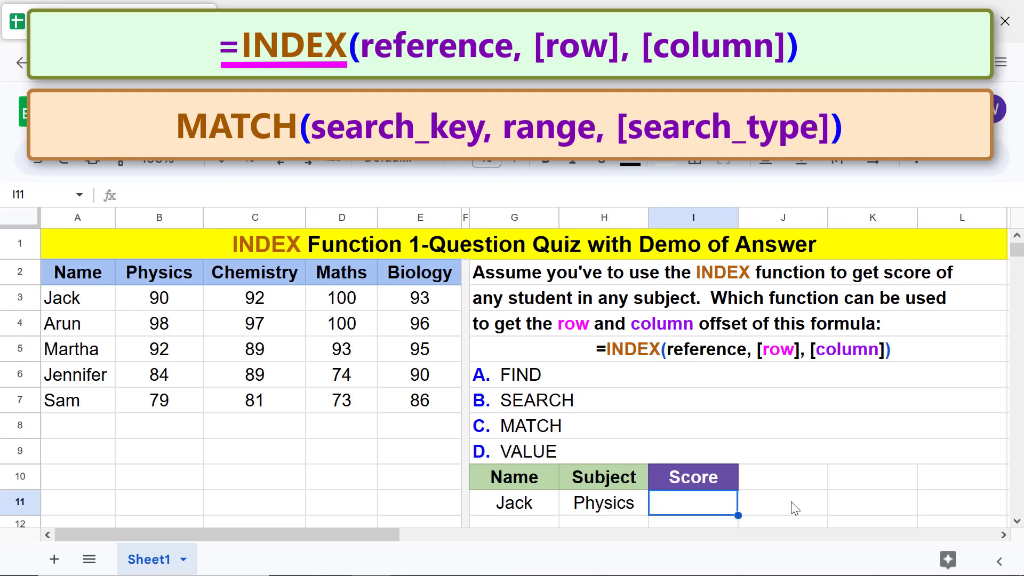
pyautogui.write('=ind')
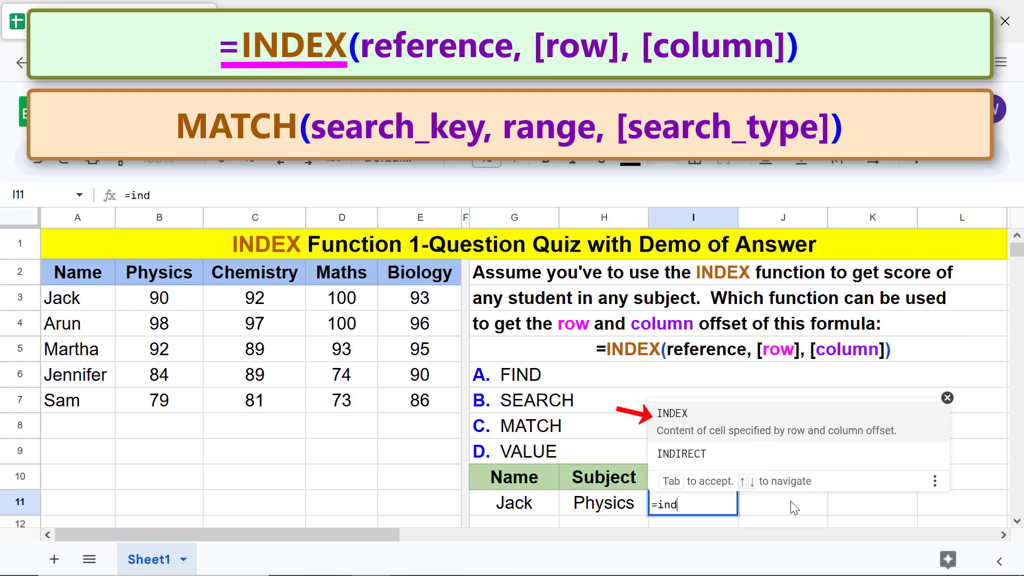
pyautogui.click(685, 415)
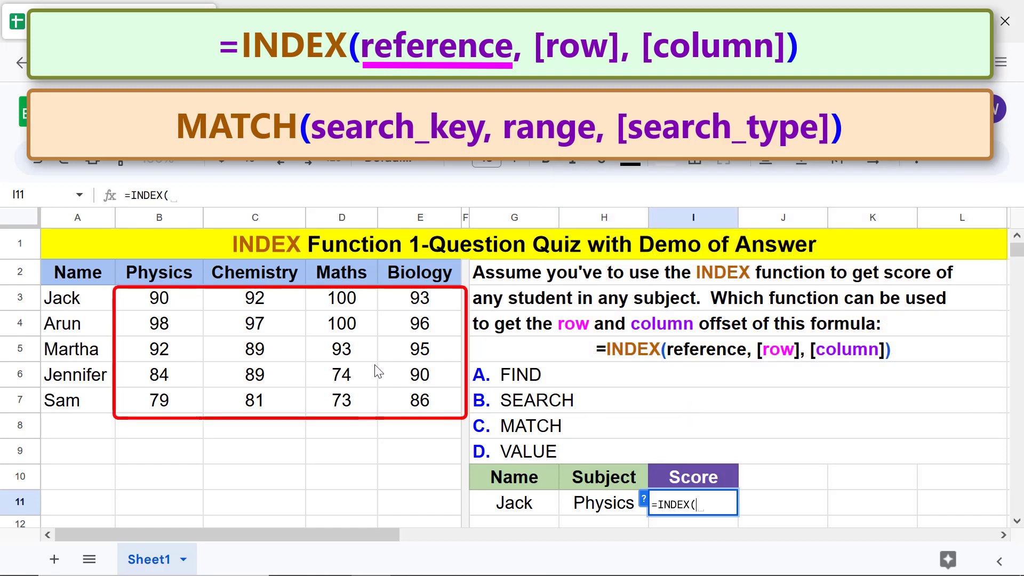
pyautogui.click(198, 308)
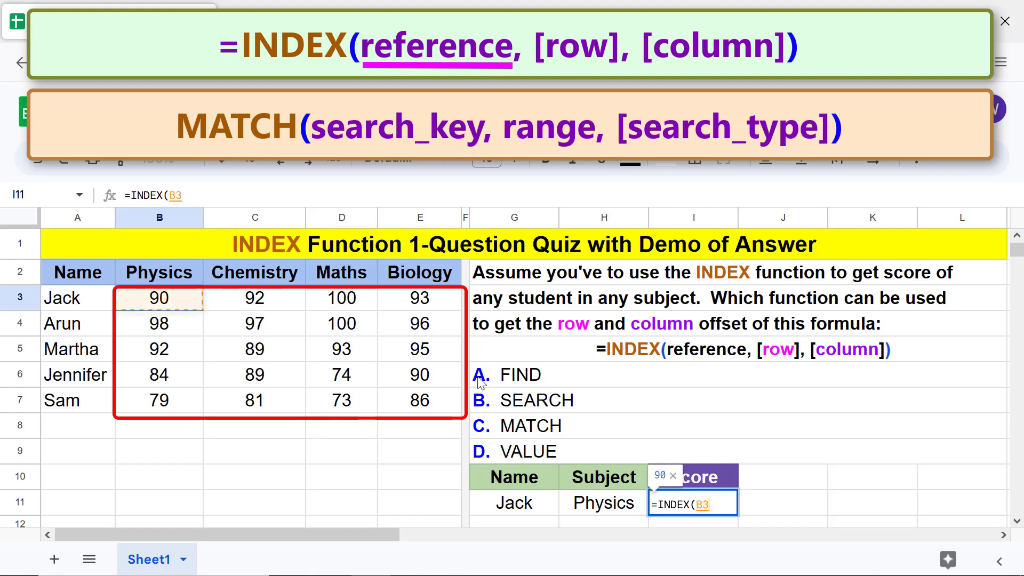
pyautogui.keyDown('shift'); pyautogui.click(441, 405); pyautogui.keyUp('shift')
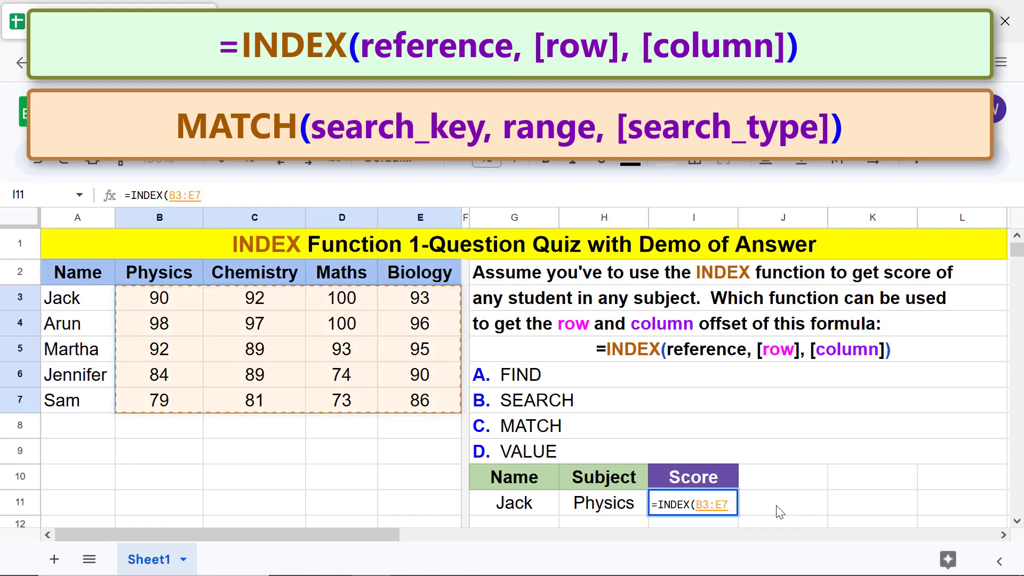
pyautogui.write(',')
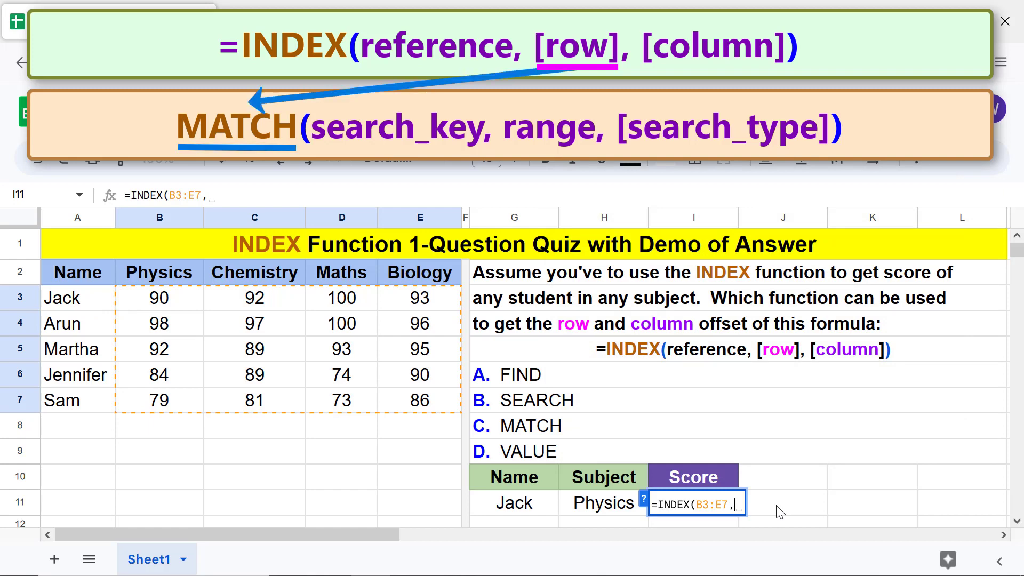
# Step: Add MATCH(G11,A3:A7,0) as the formula's row argument to look up the student's name
pyautogui.write('mat')
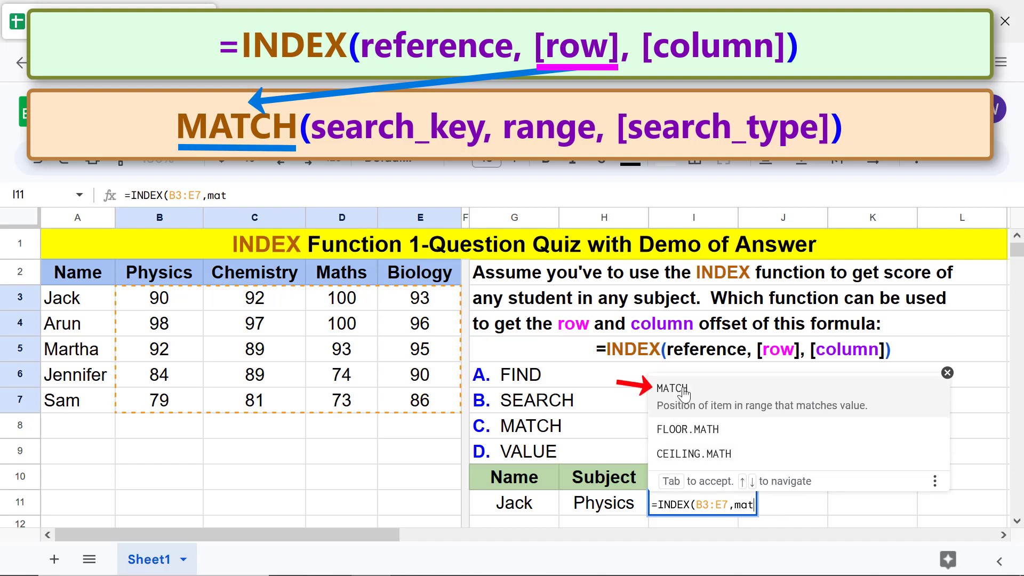
pyautogui.click(672, 388)
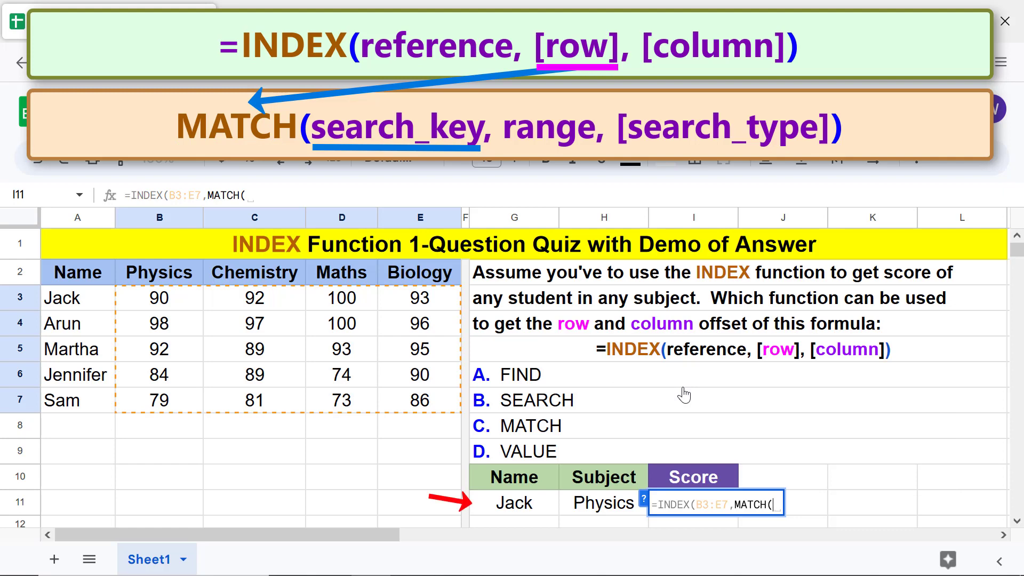
pyautogui.click(540, 506)
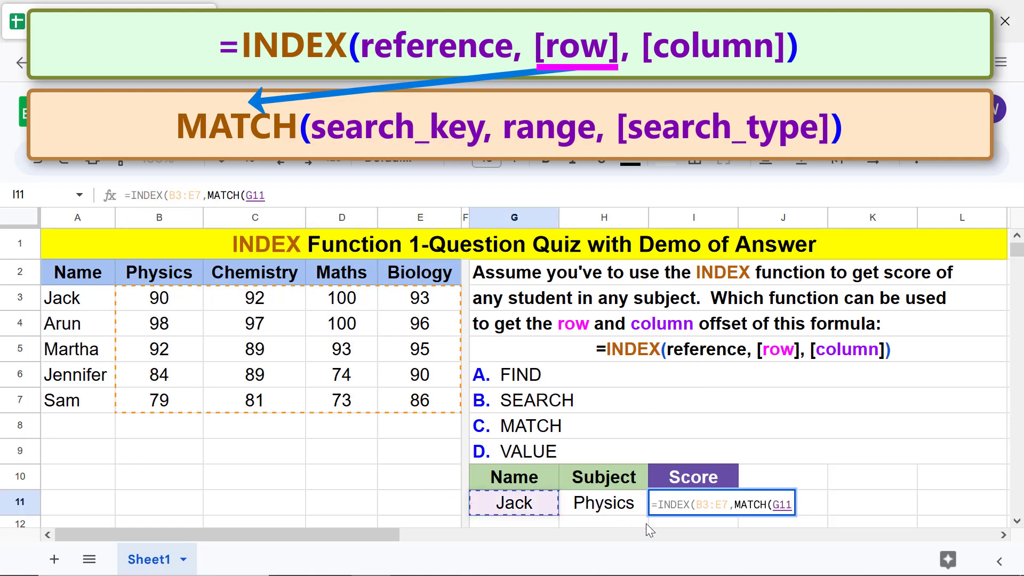
pyautogui.write(',')
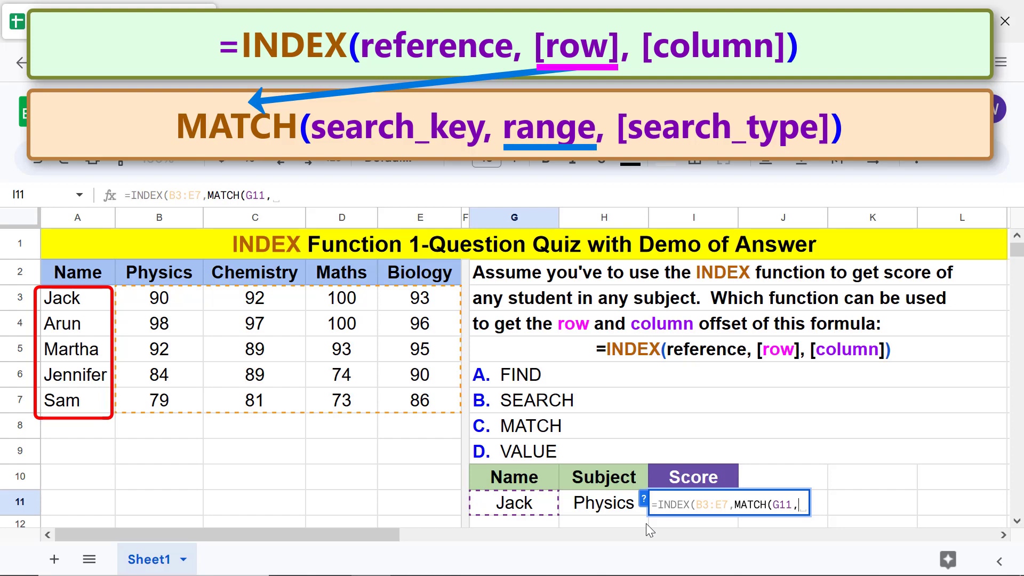
pyautogui.click(98, 308)
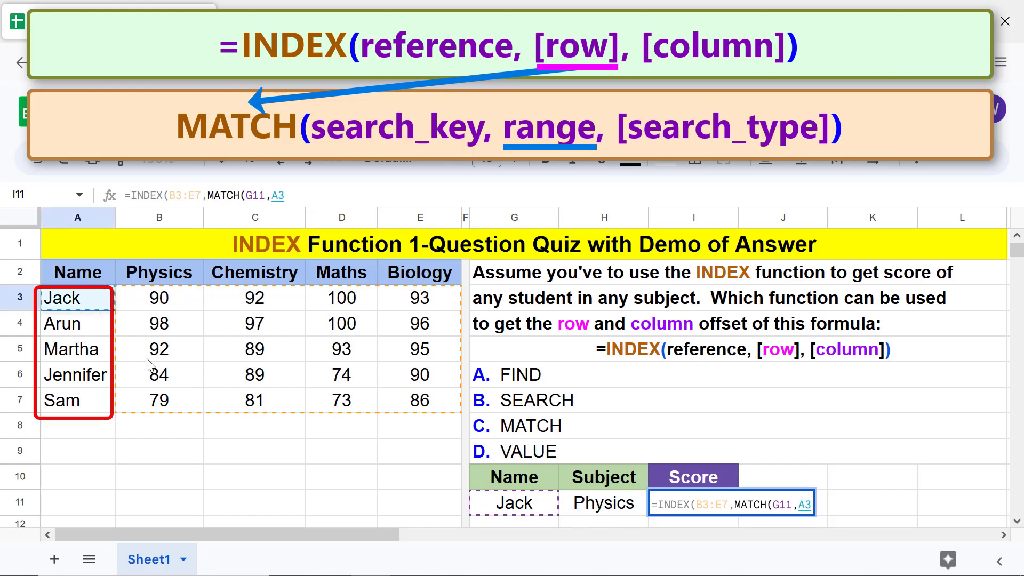
pyautogui.keyDown('shift'); pyautogui.click(105, 406); pyautogui.keyUp('shift')
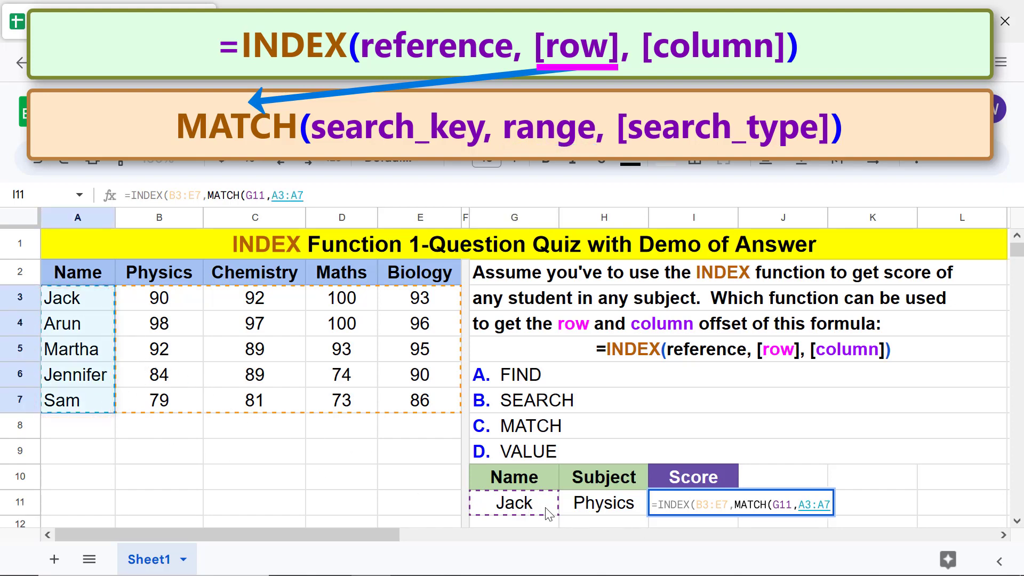
pyautogui.write(',')
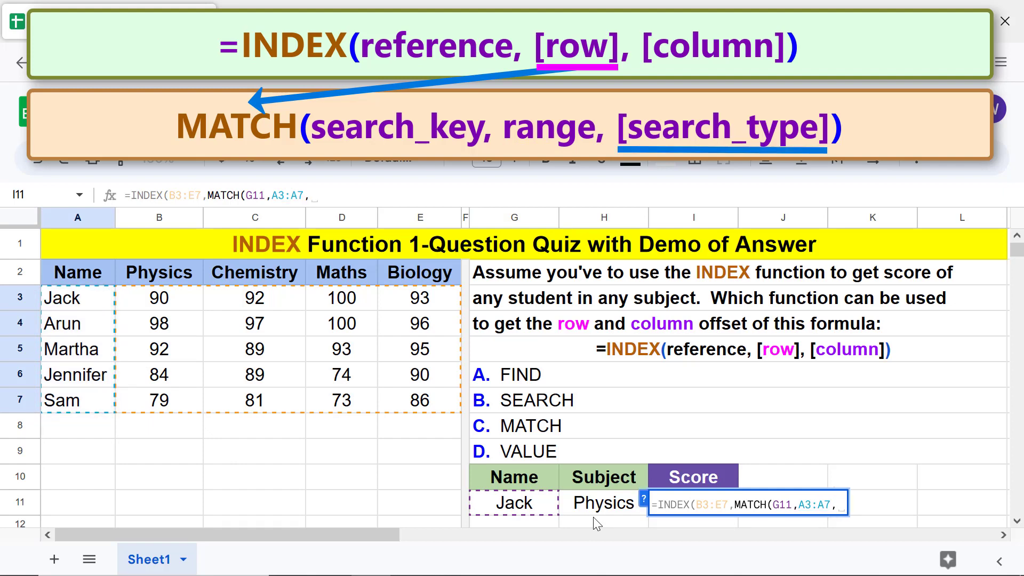
pyautogui.write('0')
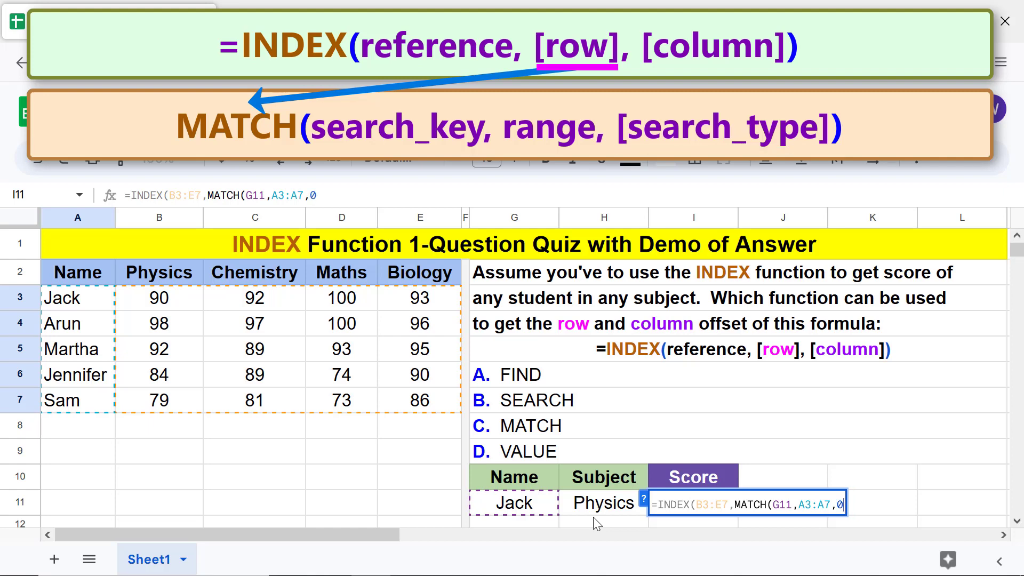
pyautogui.write('),')
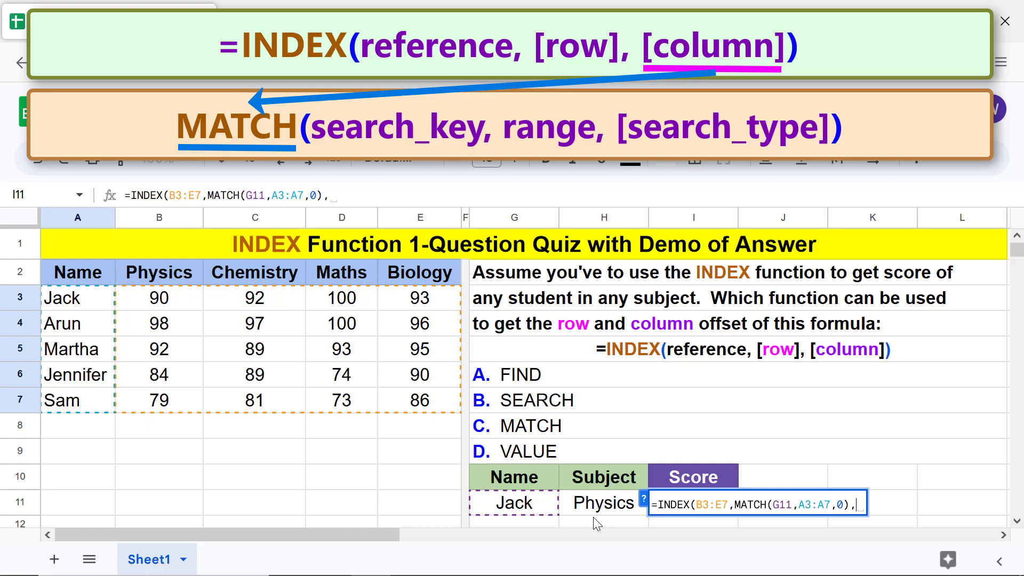
# Step: Add MATCH(H11,B2:E2,0) as the column argument to look up the subject, and complete the INDEX formula
pyautogui.write('mat')
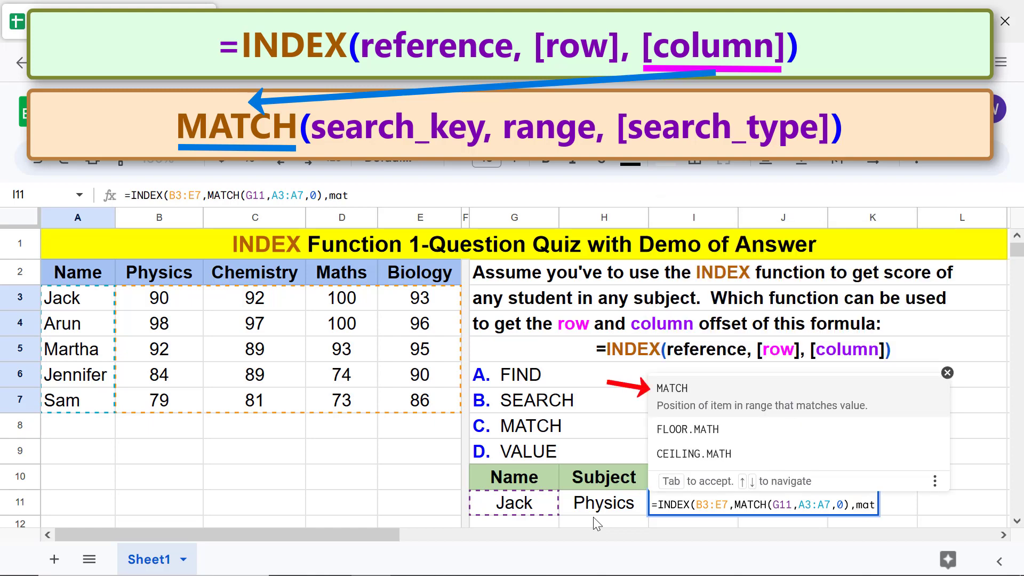
pyautogui.click(671, 389)
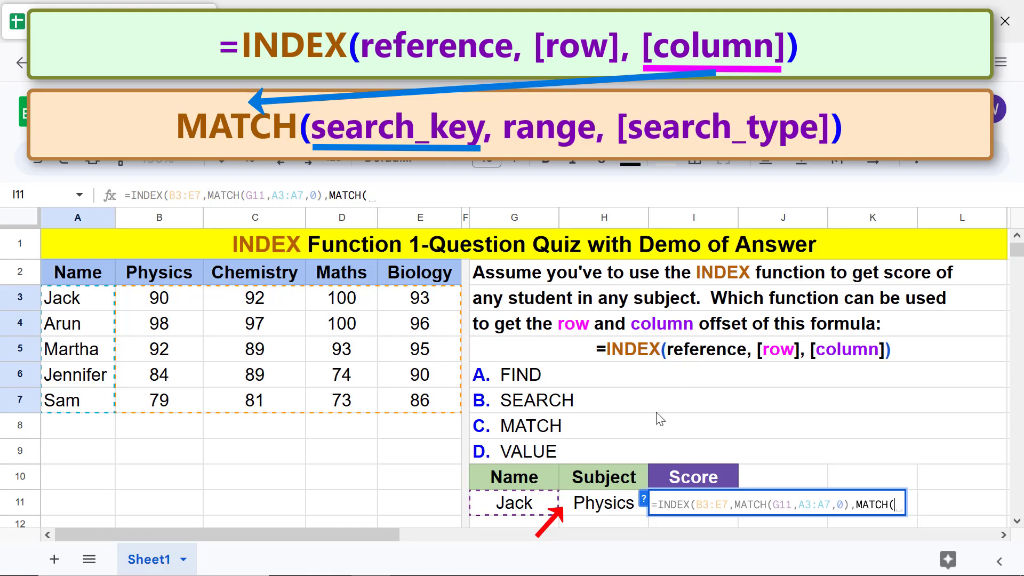
pyautogui.click(610, 502)
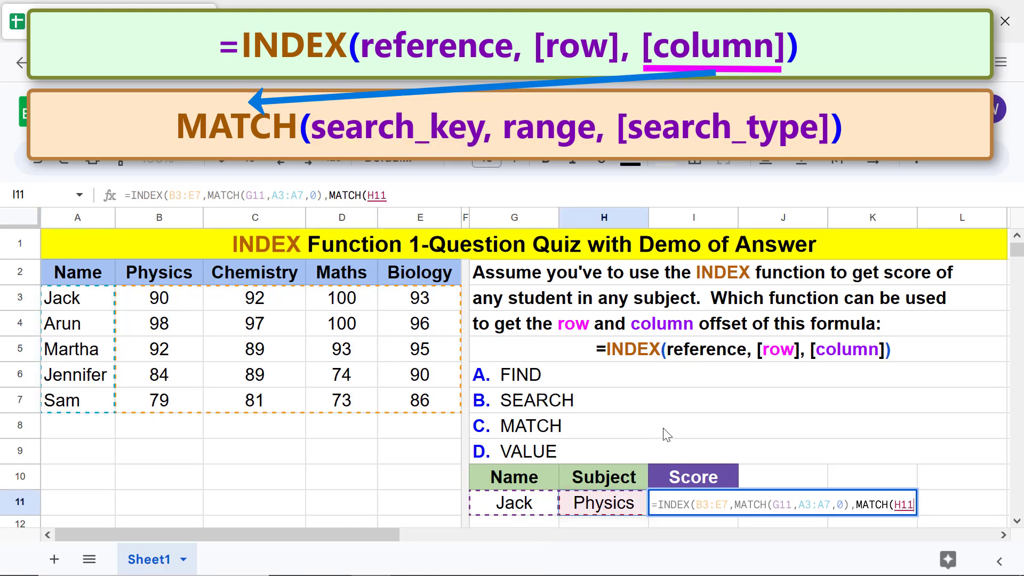
pyautogui.write(',')
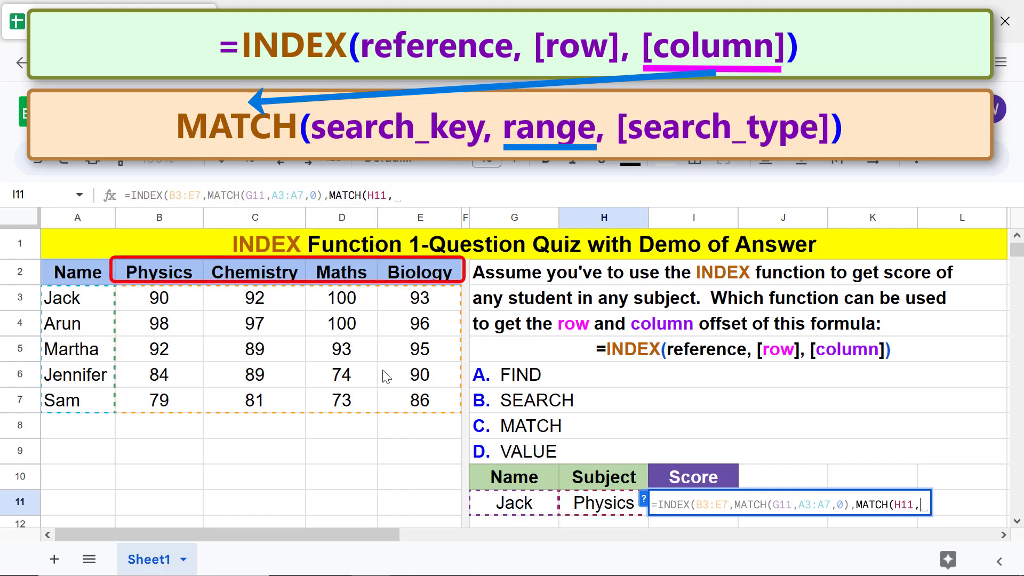
pyautogui.click(201, 273)
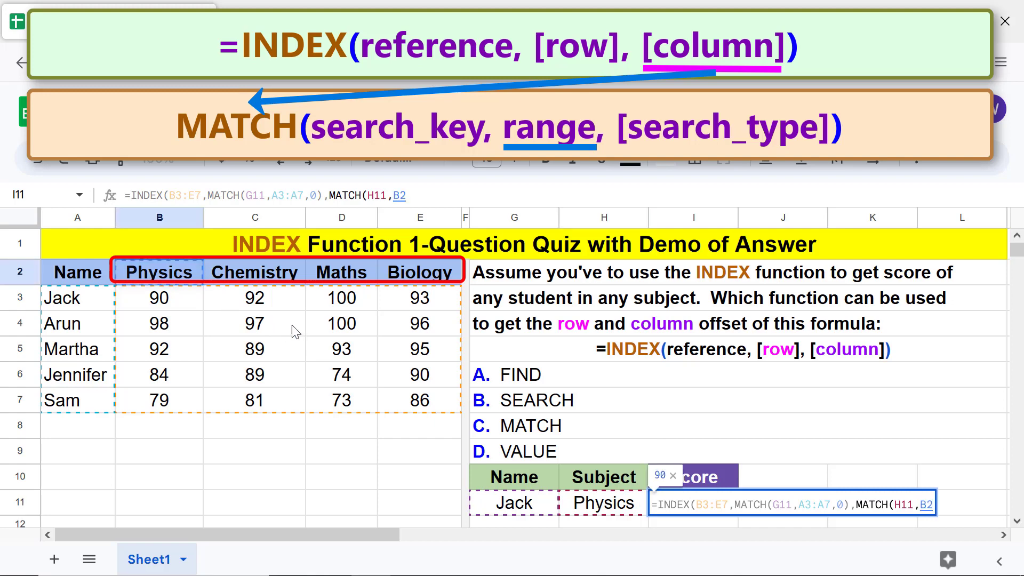
pyautogui.keyDown('shift'); pyautogui.click(439, 275); pyautogui.keyUp('shift')
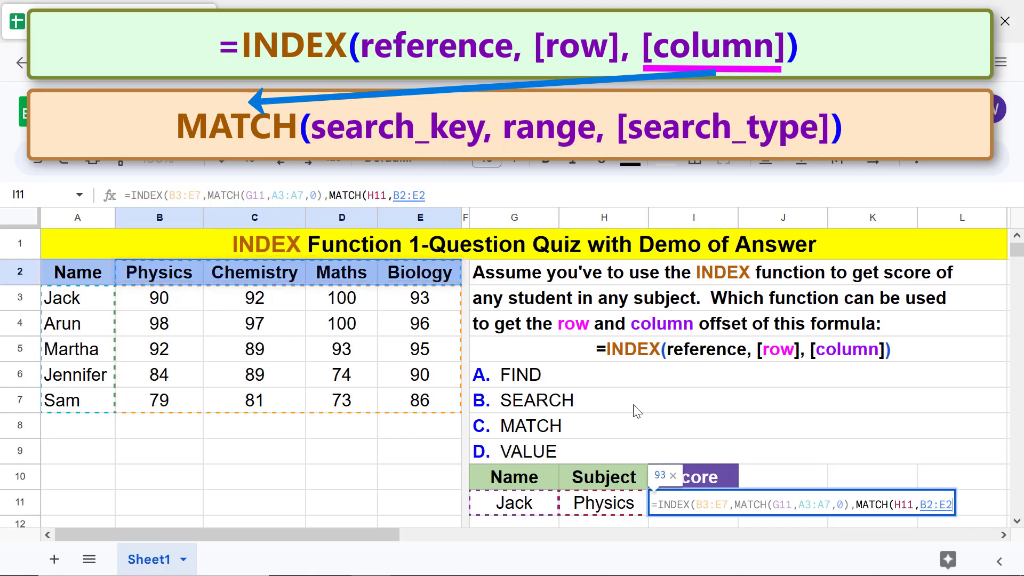
pyautogui.write(',')
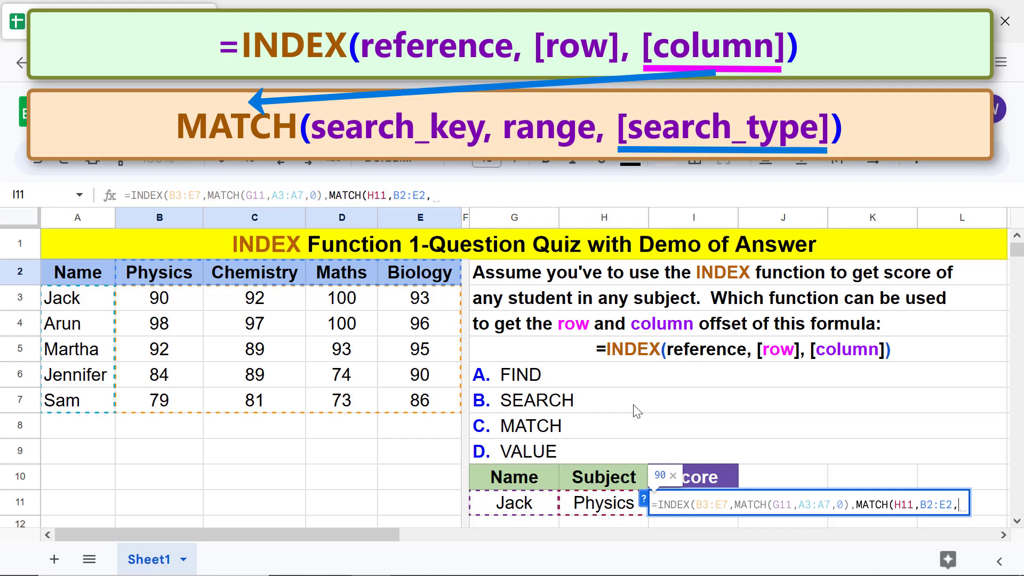
pyautogui.write('0')
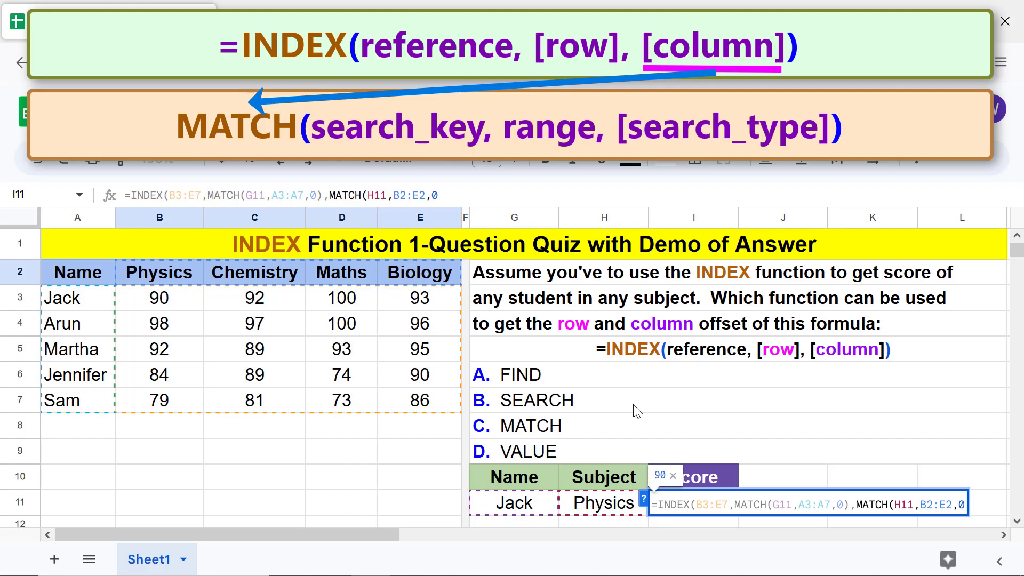
pyautogui.write('))')
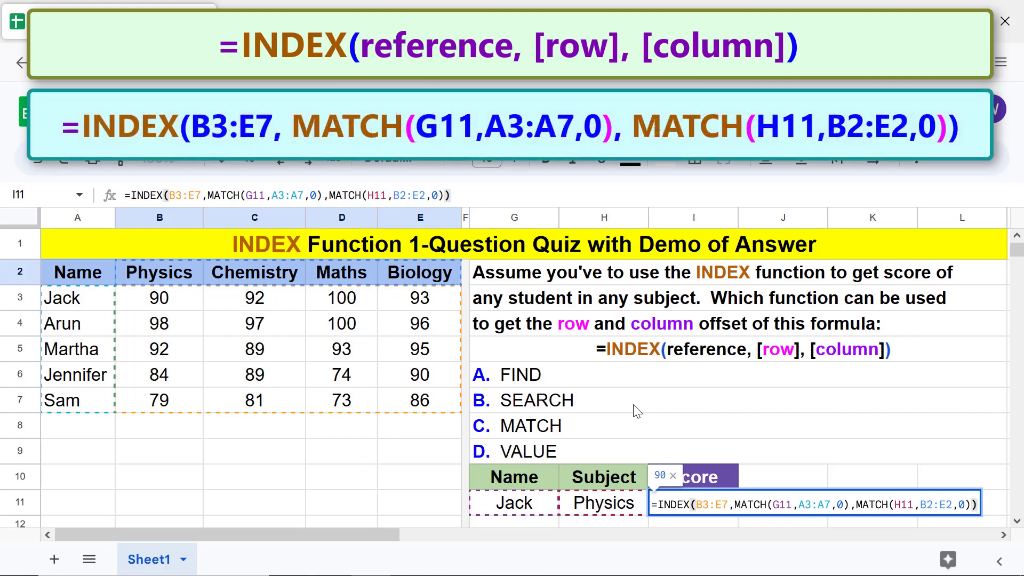
pyautogui.press('Return')
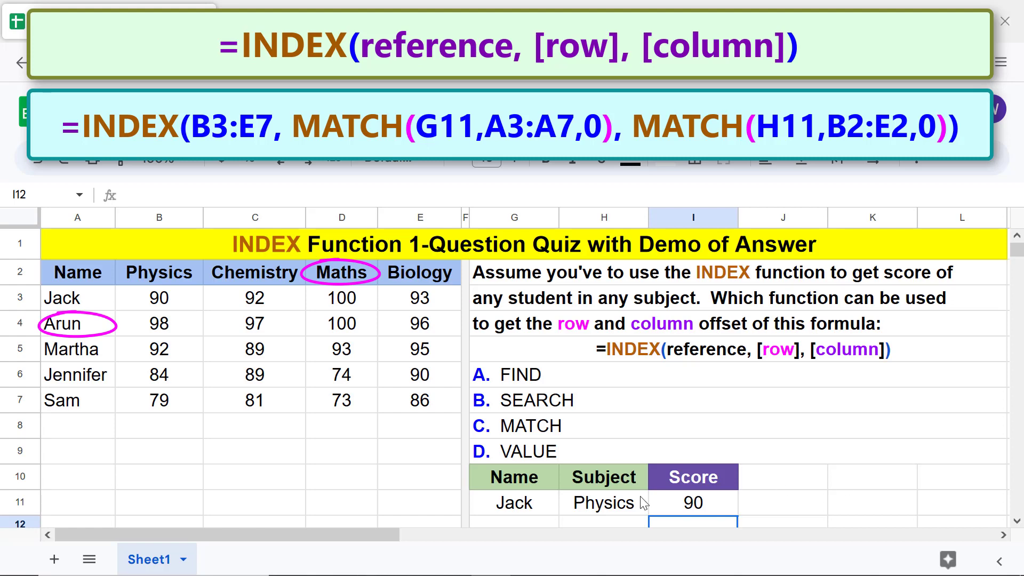
# Step: Change the lookup name in G11 to the student listed in A4 and the subject in H11 to Maths
pyautogui.click(533, 504)
pyautogui.write('Arun')
pyautogui.press('Tab')
pyautogui.write('Maths')
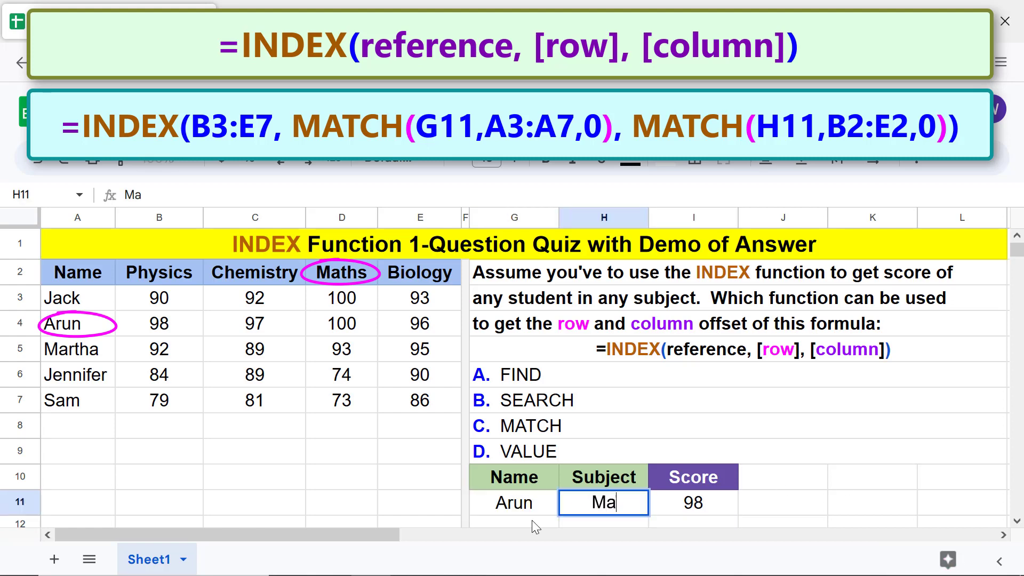
pyautogui.press('Return')
pyautogui.scroll(1, 1019, 253)
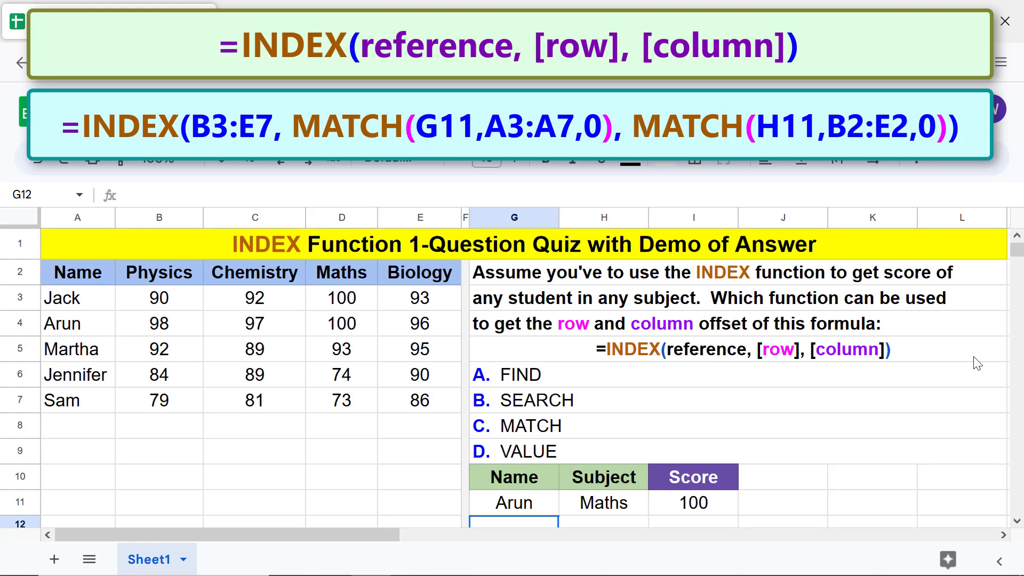